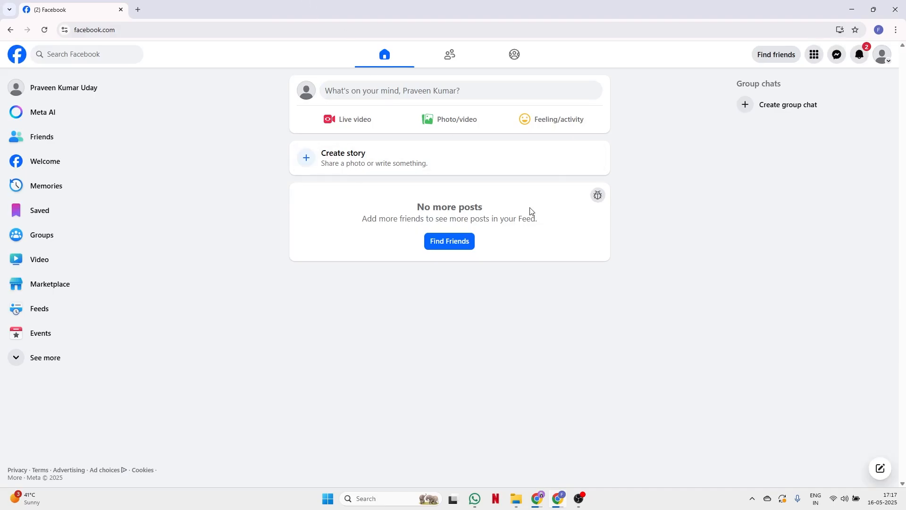
- Expand the sidebar's full section list and go to Pages
click(25, 367)
scroll(25, 367, down, 4)
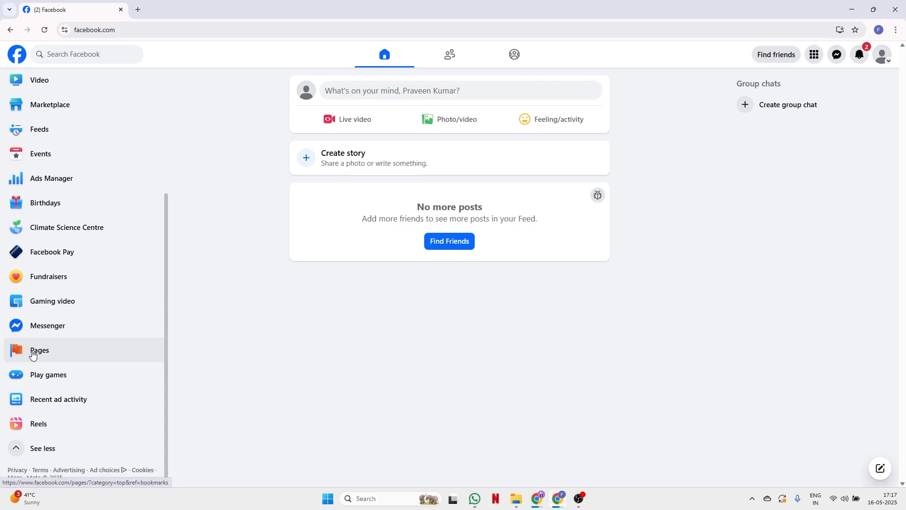
click(32, 354)
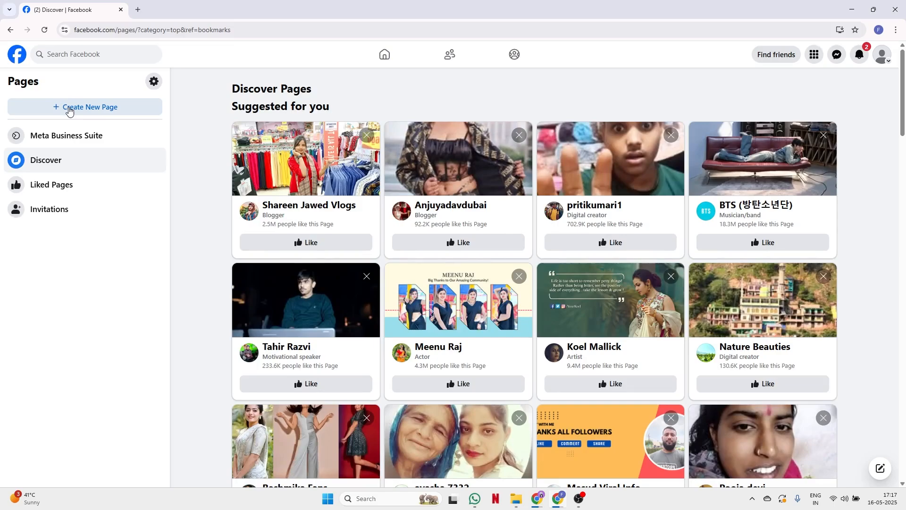
- Start a new Page named 'Forever Ads' with the category Marketing agency
click(69, 109)
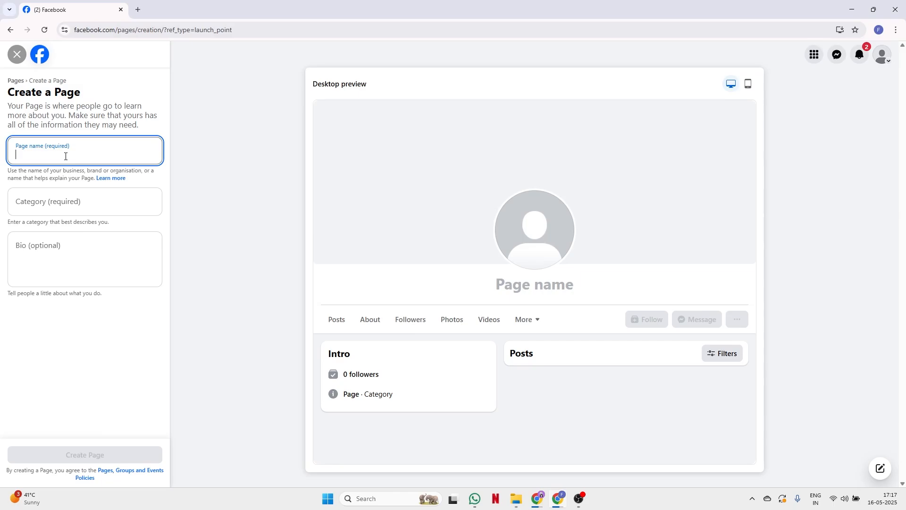
text(Fore)
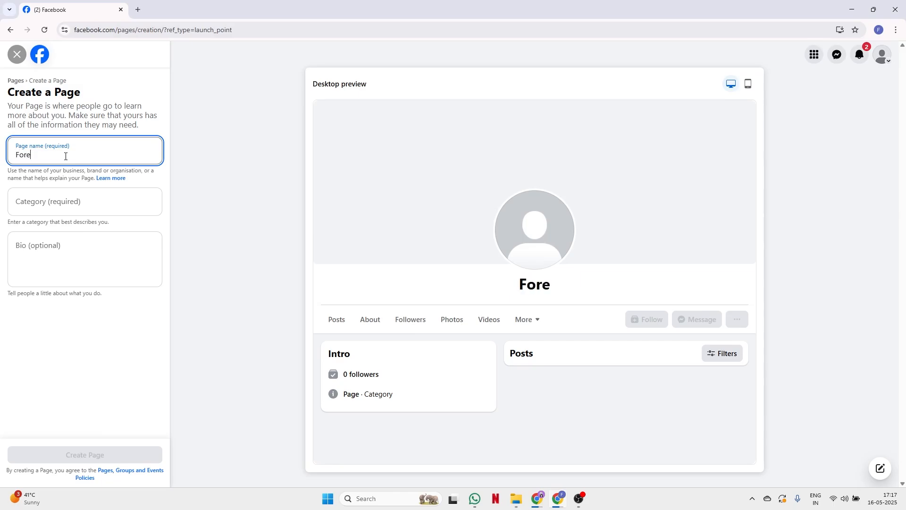
text(ver Ads)
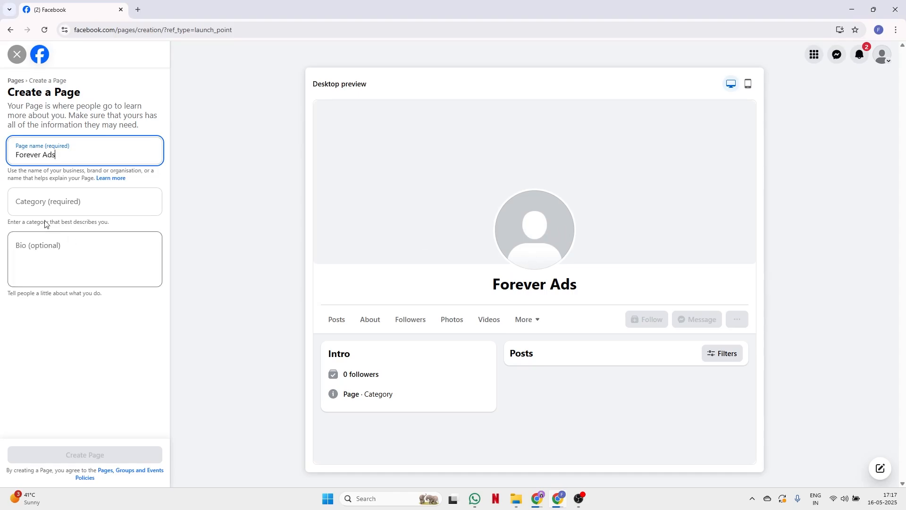
click(71, 203)
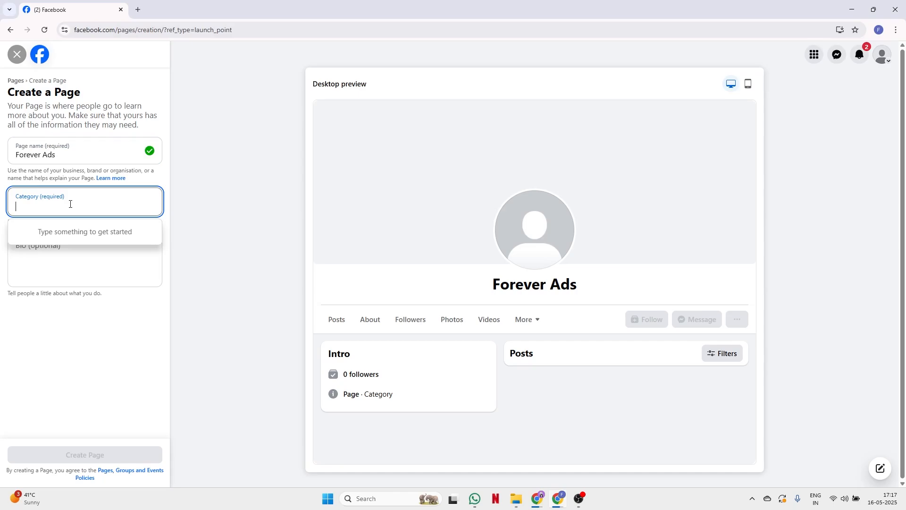
text(mar)
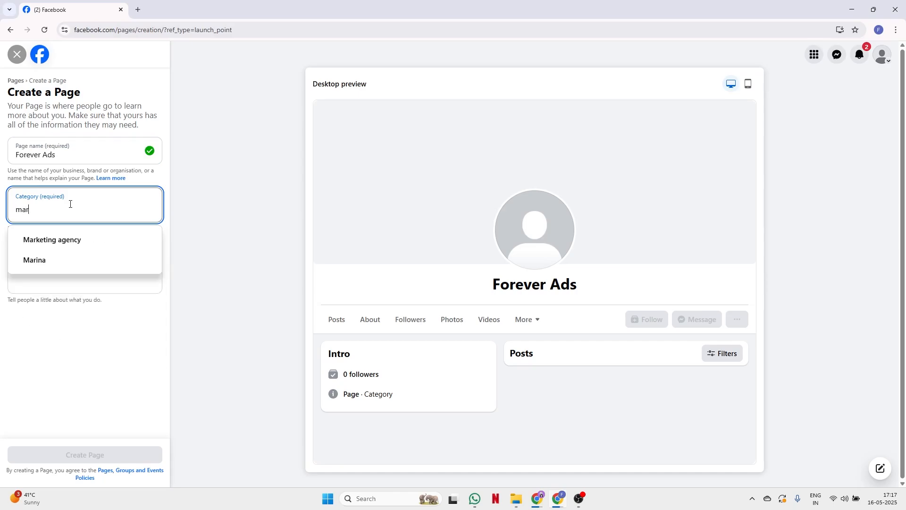
click(71, 244)
click(42, 255)
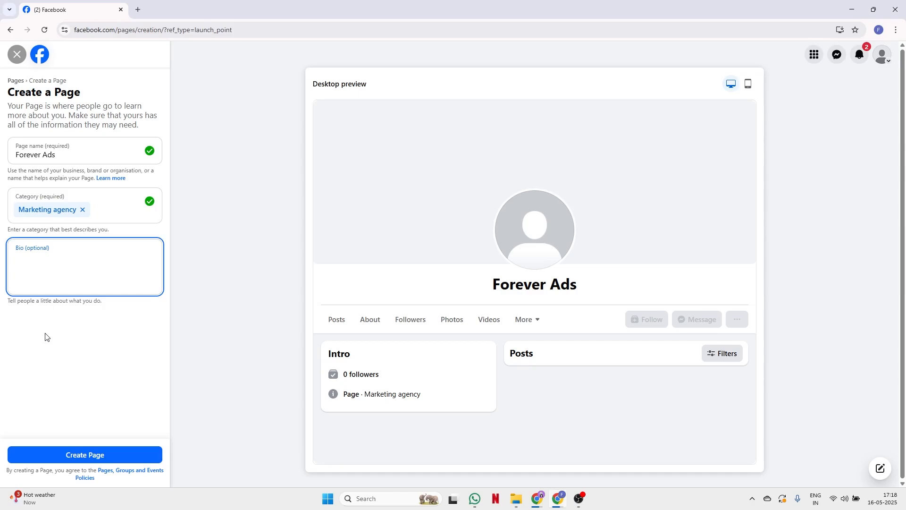
click(80, 460)
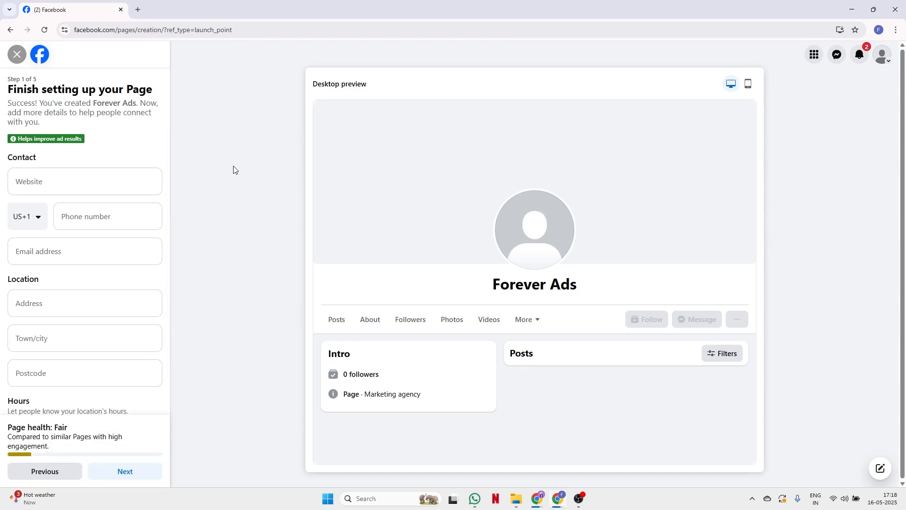
click(49, 181)
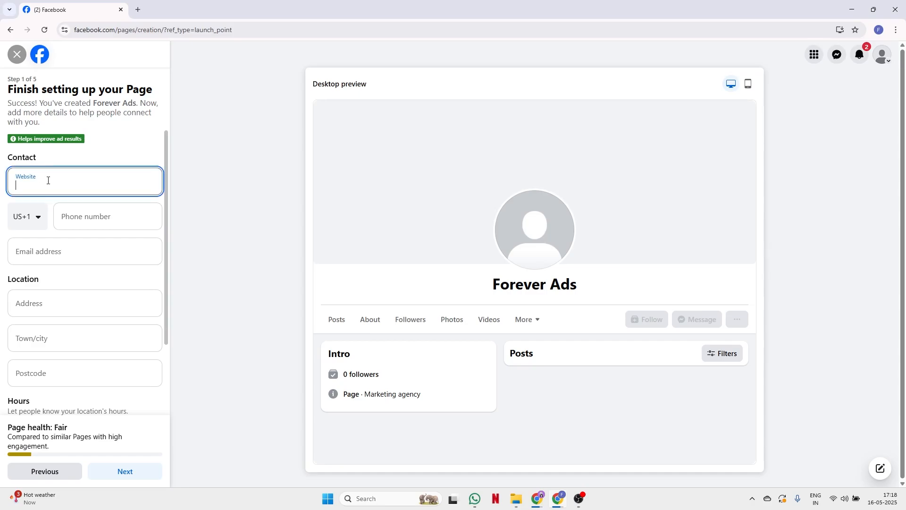
text(www.)
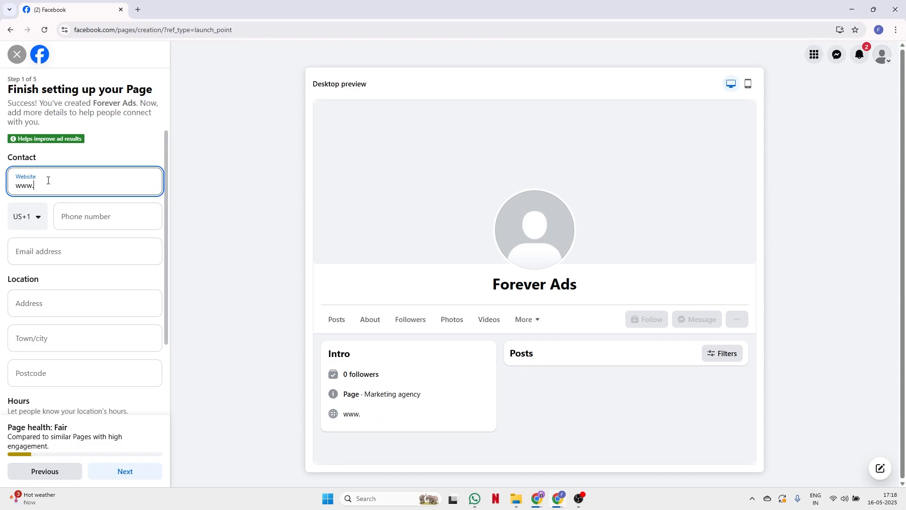
text(foreverads.com)
- Set the phone country code to India (+91), enter the phone number, and begin the contact email
click(29, 218)
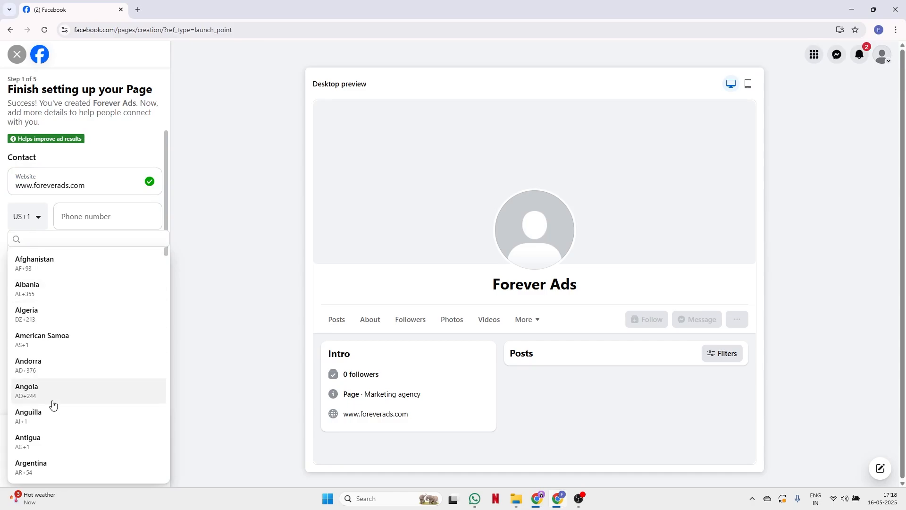
scroll(52, 405, down, 20)
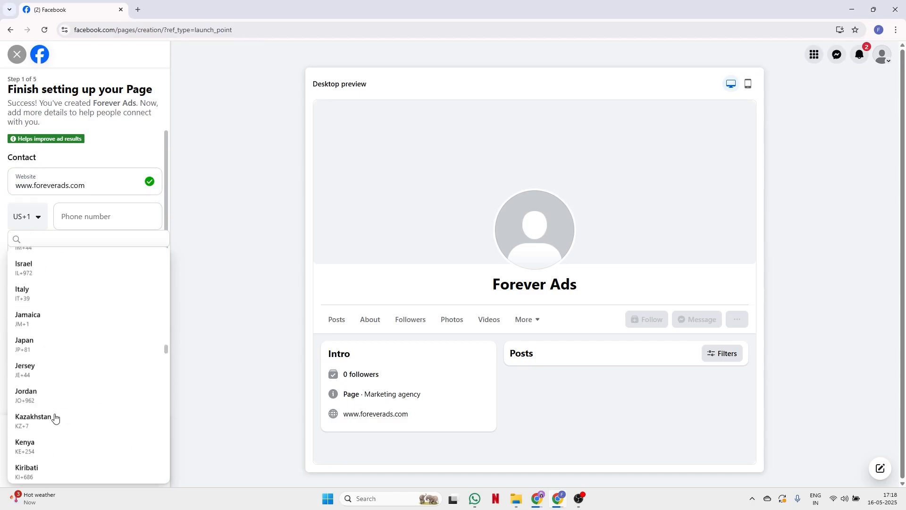
scroll(55, 417, down, 20)
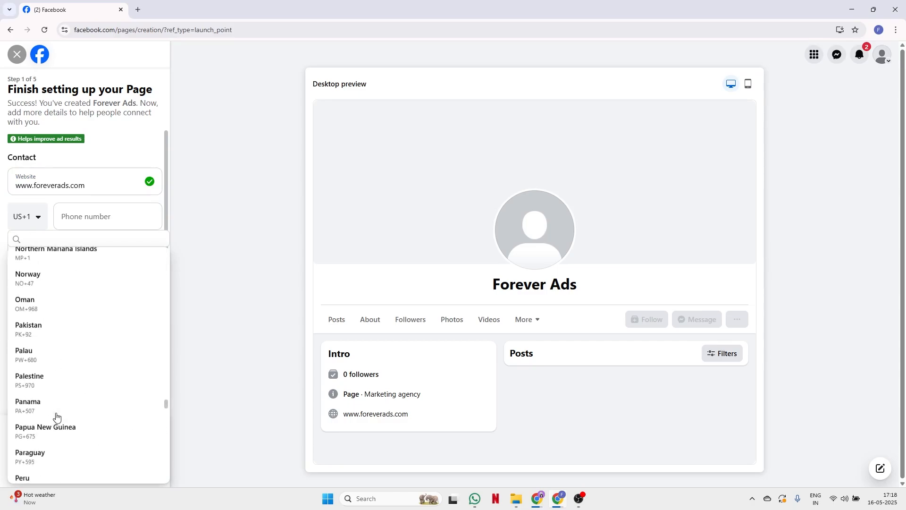
scroll(57, 417, down, 7)
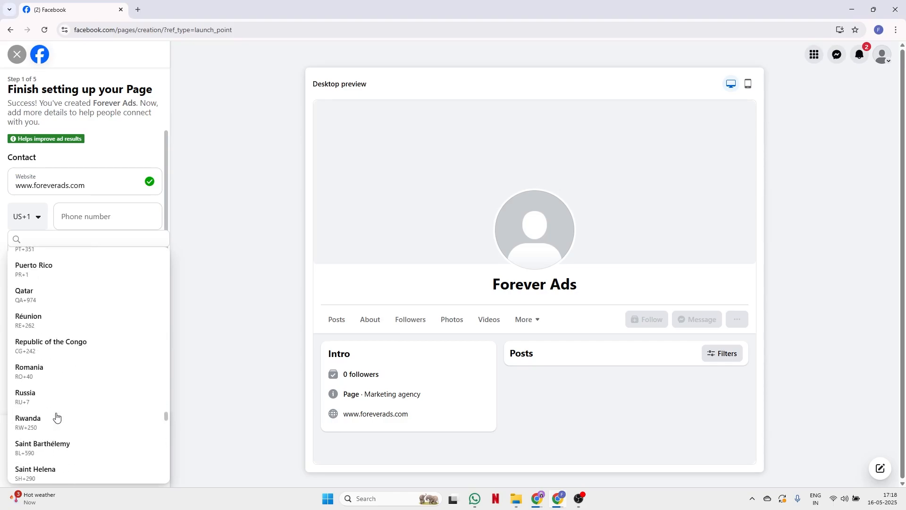
scroll(56, 416, up, 20)
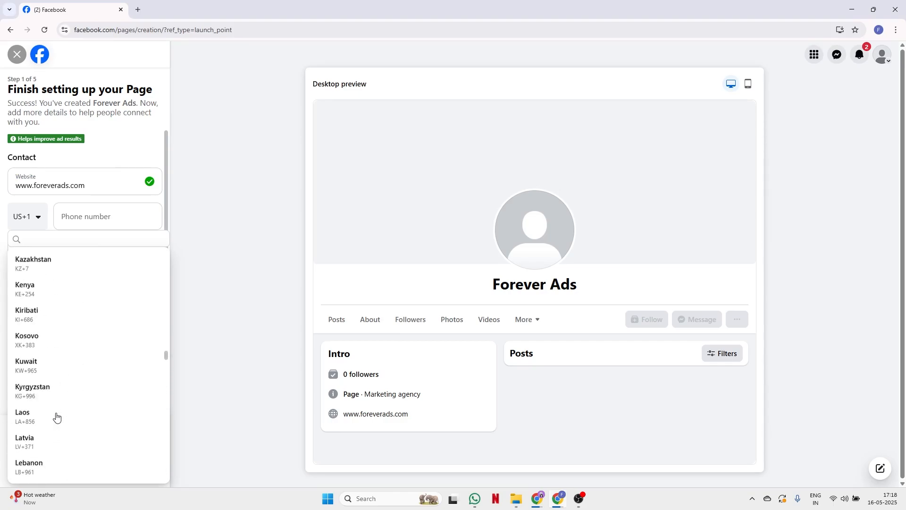
scroll(56, 416, up, 6)
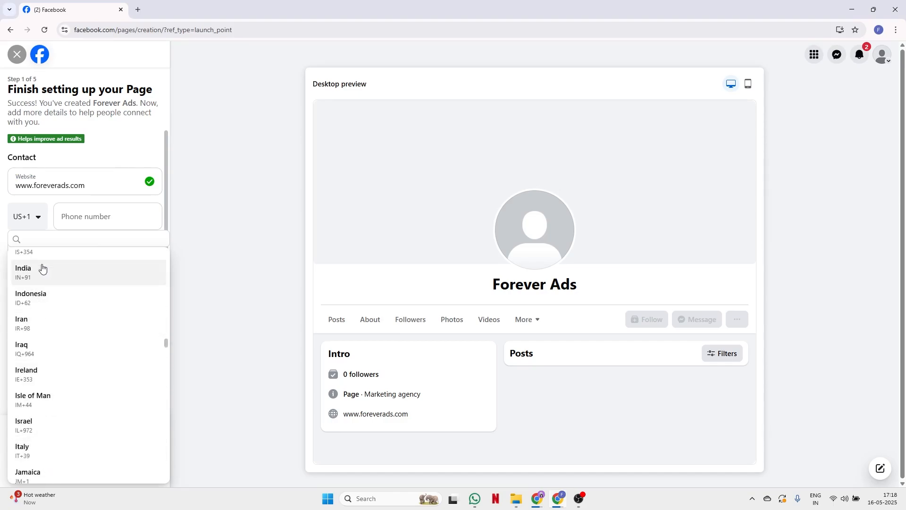
click(42, 268)
click(88, 209)
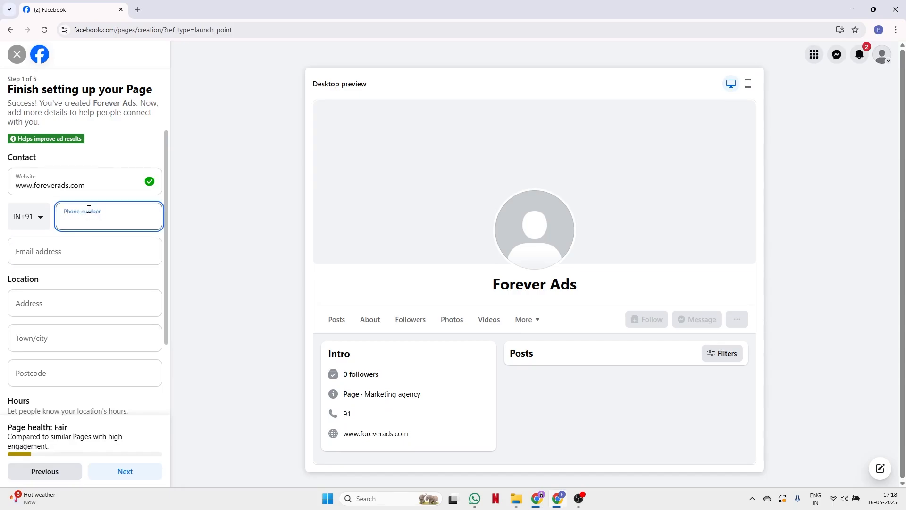
click(71, 255)
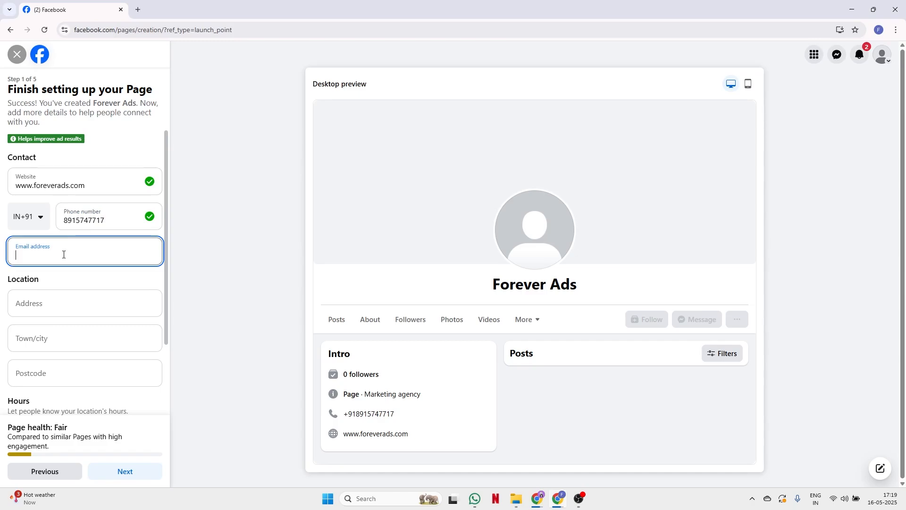
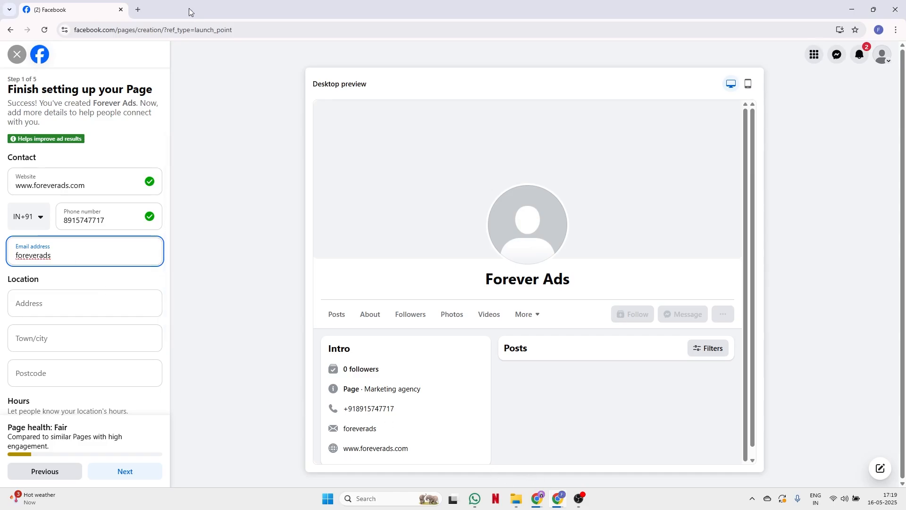
- Open gmail.com in a new tab and copy the account's email address from the account panel
click(141, 13)
text(gmai)
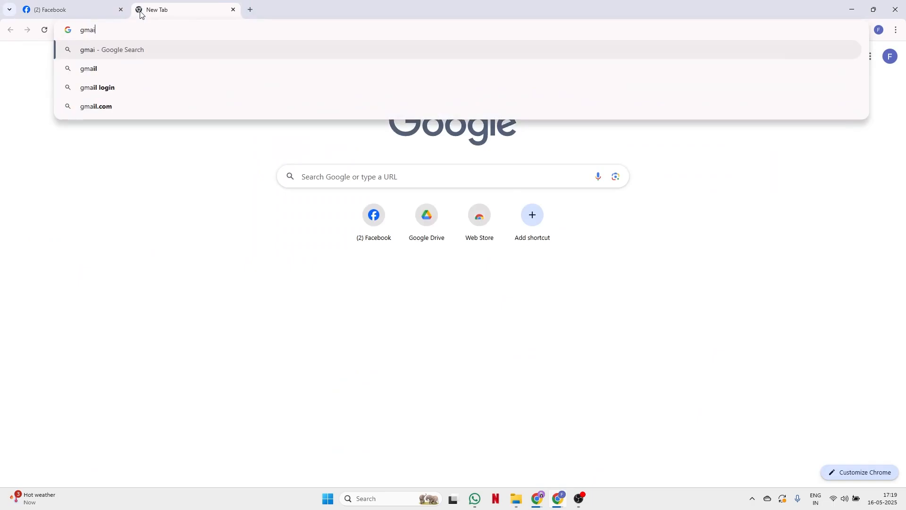
text(l.com)
key(Return)
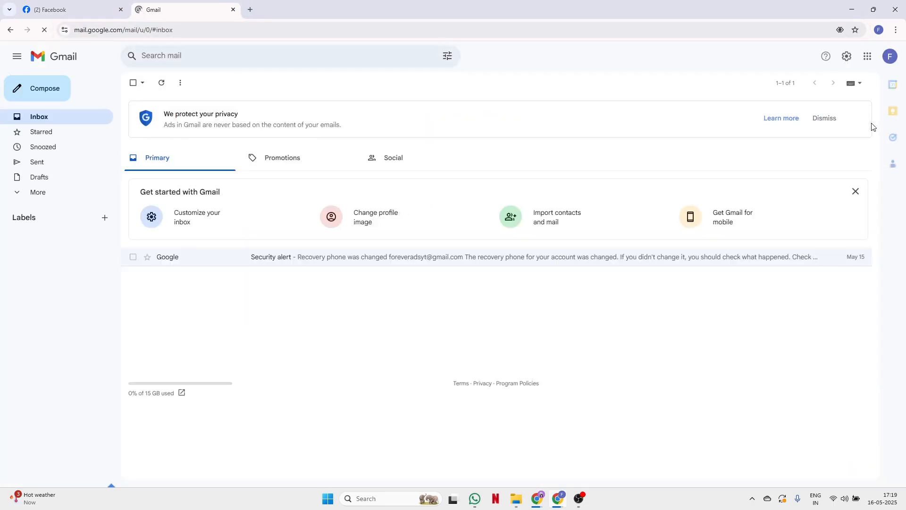
click(891, 57)
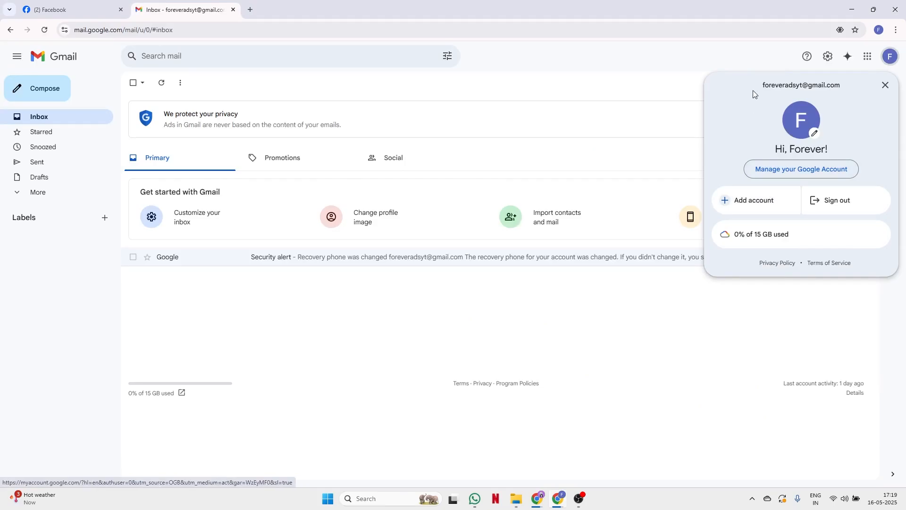
drag(761, 87, 826, 95)
key(ctrl+c)
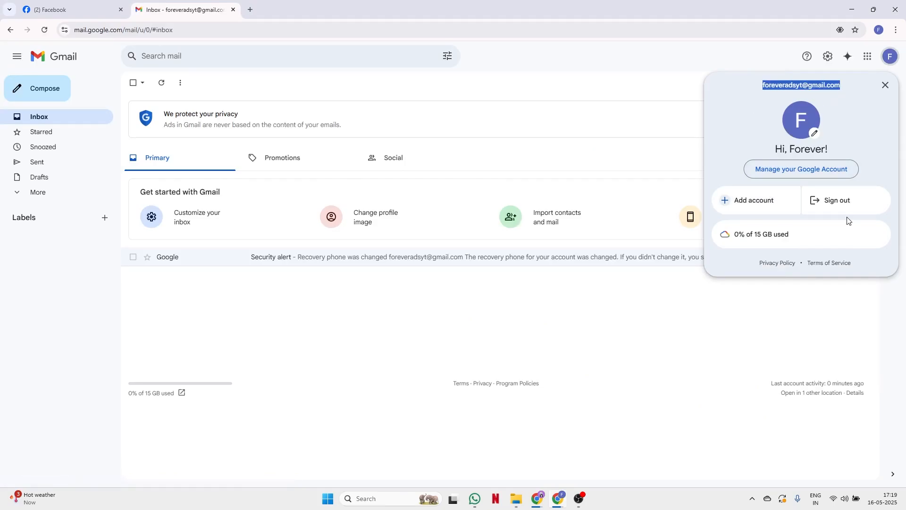
click(71, 9)
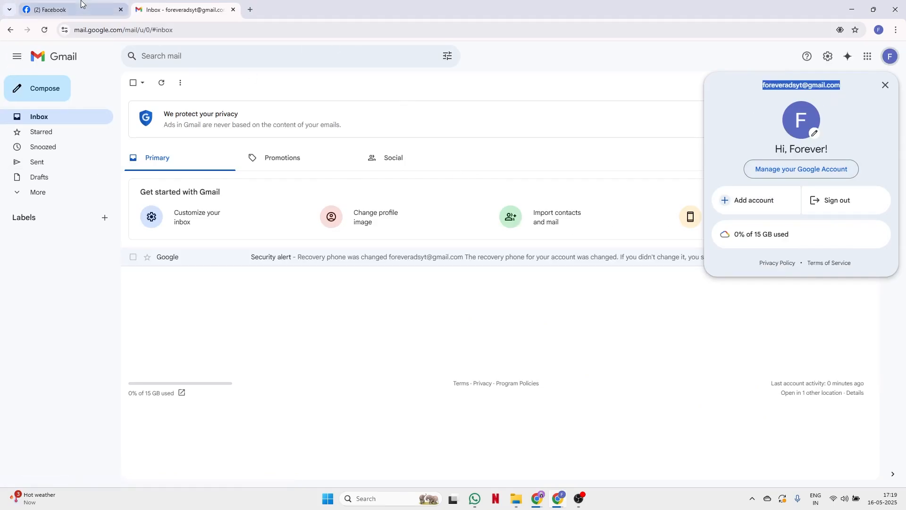
- Replace the partial email with the copied Gmail address and set location Ajmer, Ajmer, postcode 305001
double_click(62, 255)
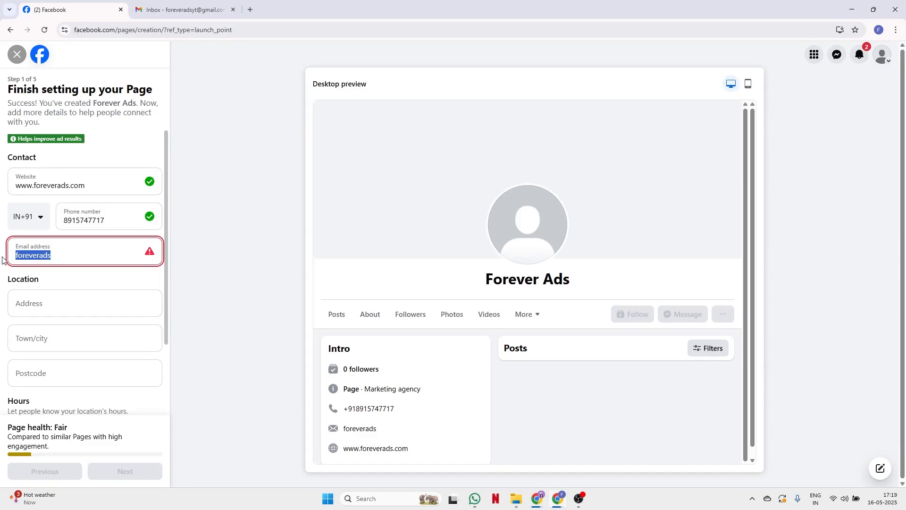
key(ctrl+v)
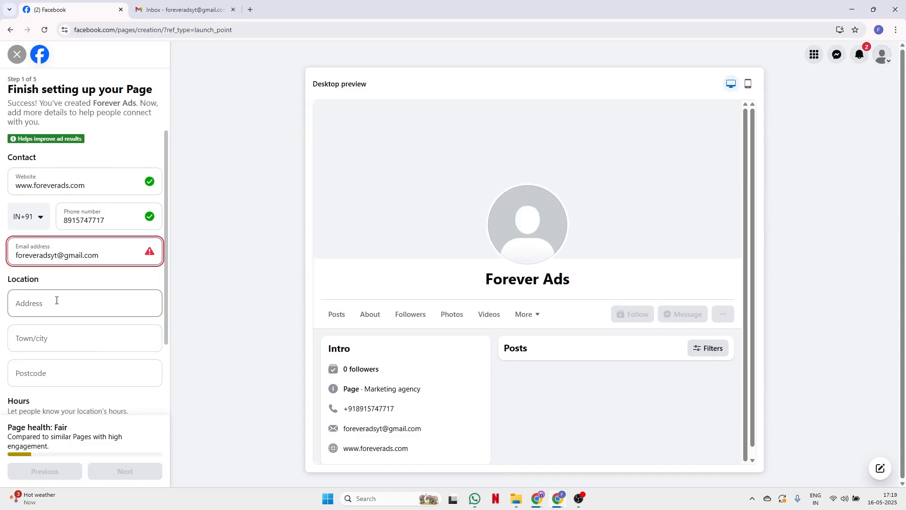
click(57, 301)
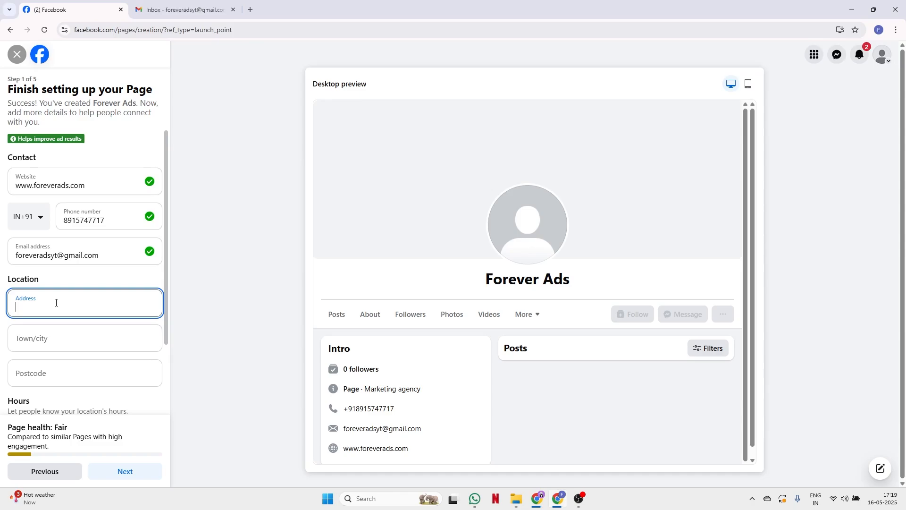
text(Ajmer)
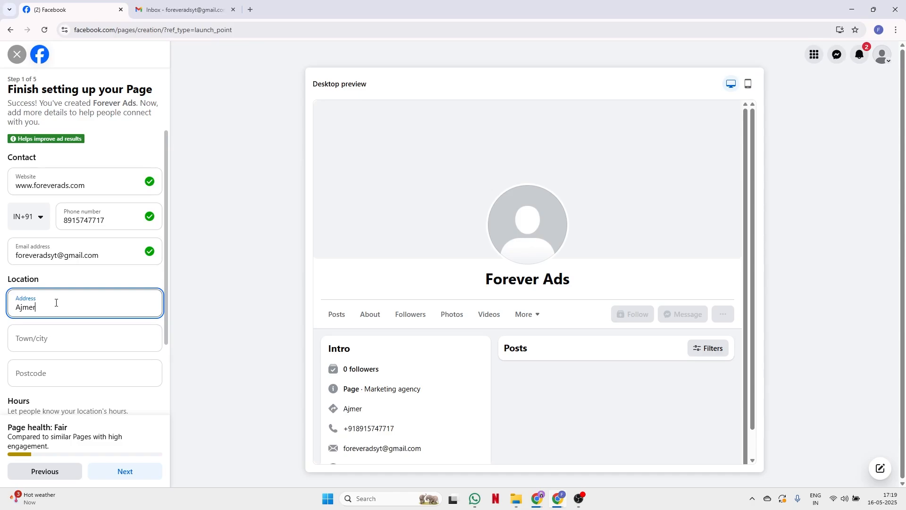
key(Tab)
text(Ajmer)
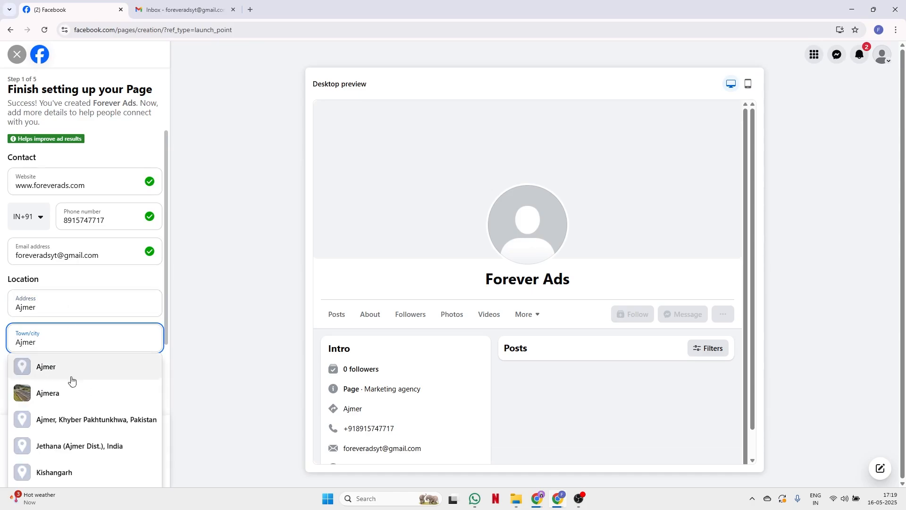
click(79, 375)
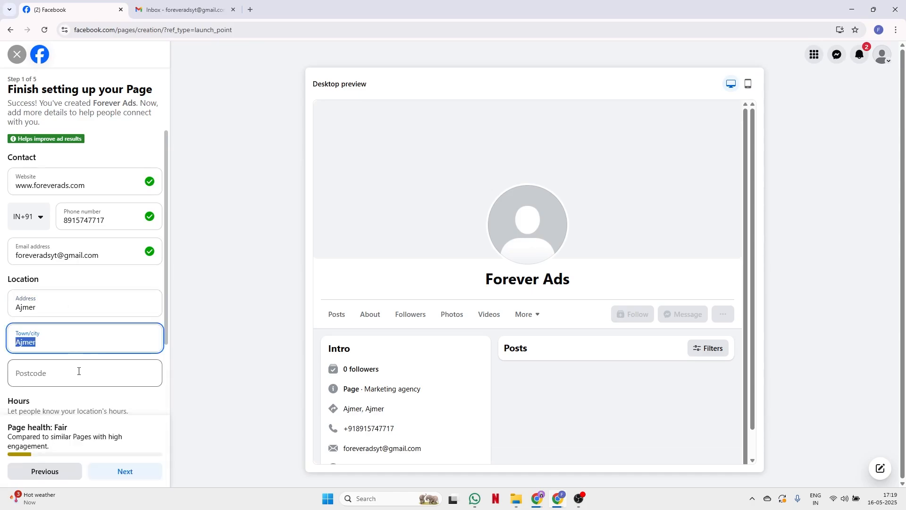
click(39, 371)
text(305001)
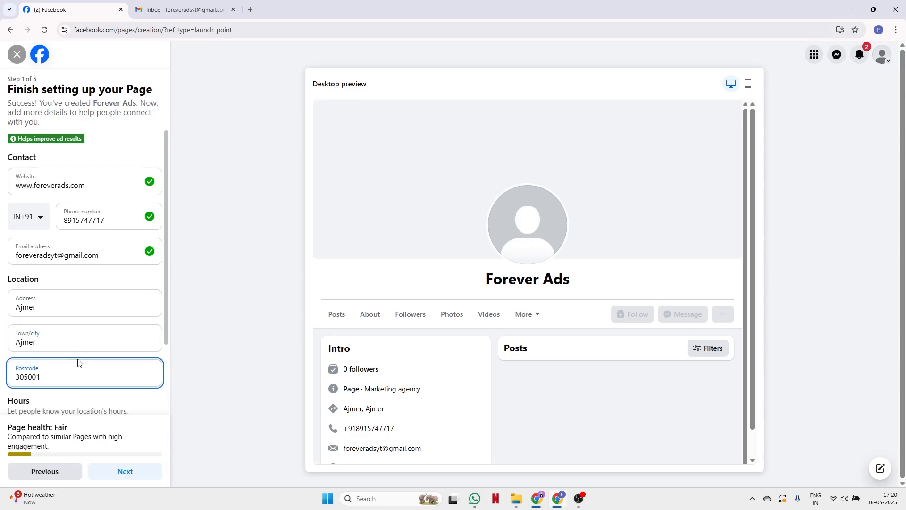
click(156, 404)
- Choose 'No hours available' under the Page's Hours
scroll(154, 403, down, 2)
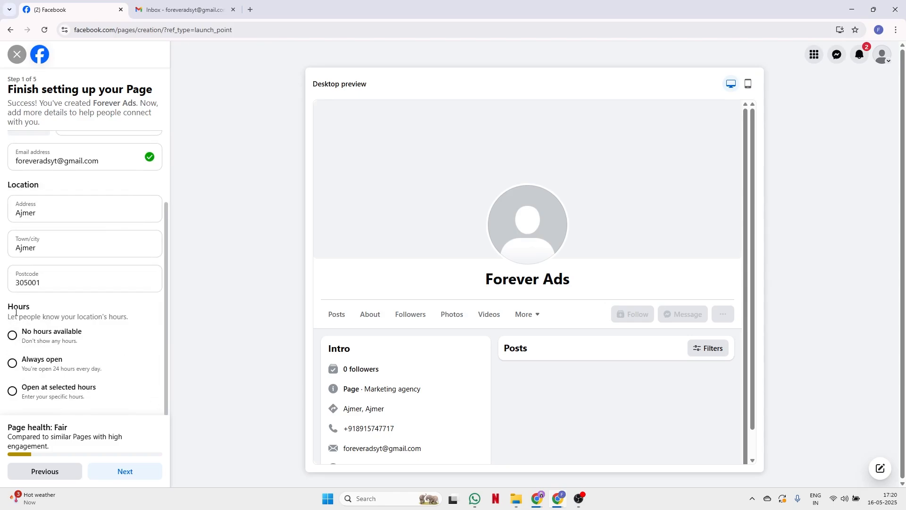
click(13, 336)
- Save the contact details and continue to step 2, Customise your Page
click(135, 474)
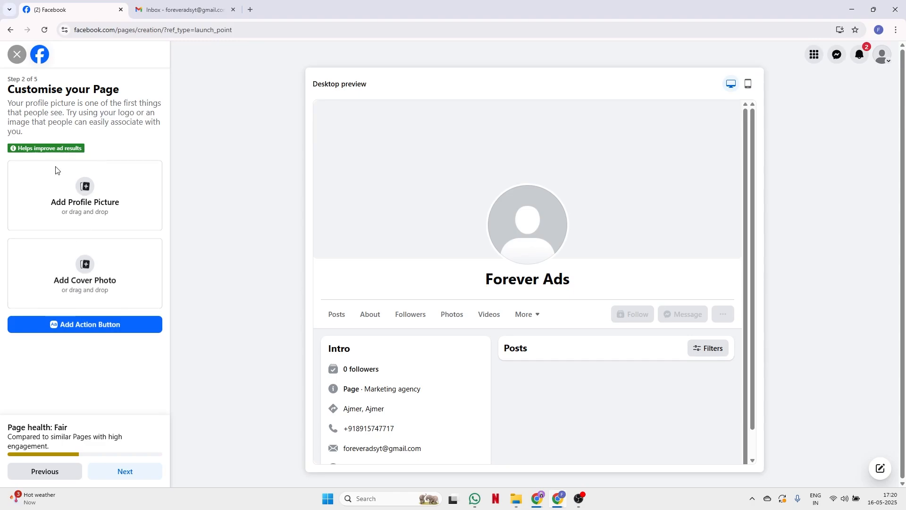
- Pass the customisation step and skip connecting WhatsApp without entering a number
click(124, 474)
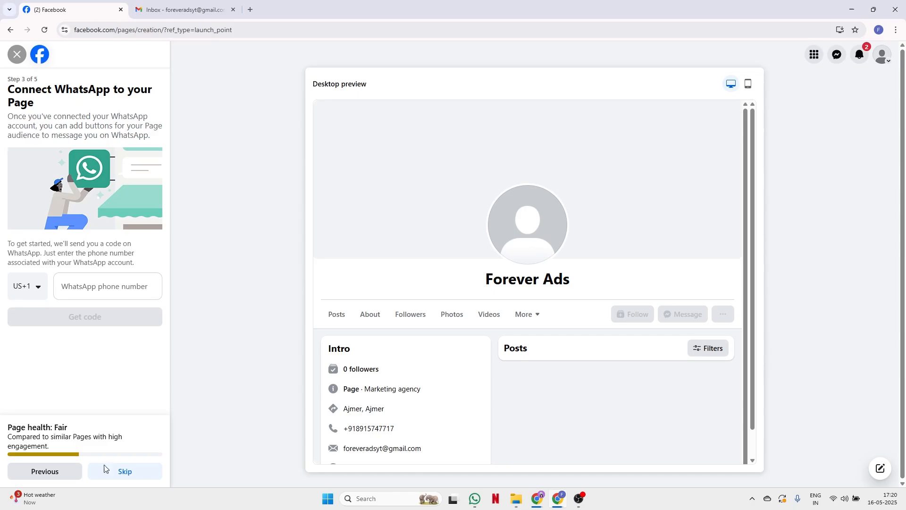
click(34, 289)
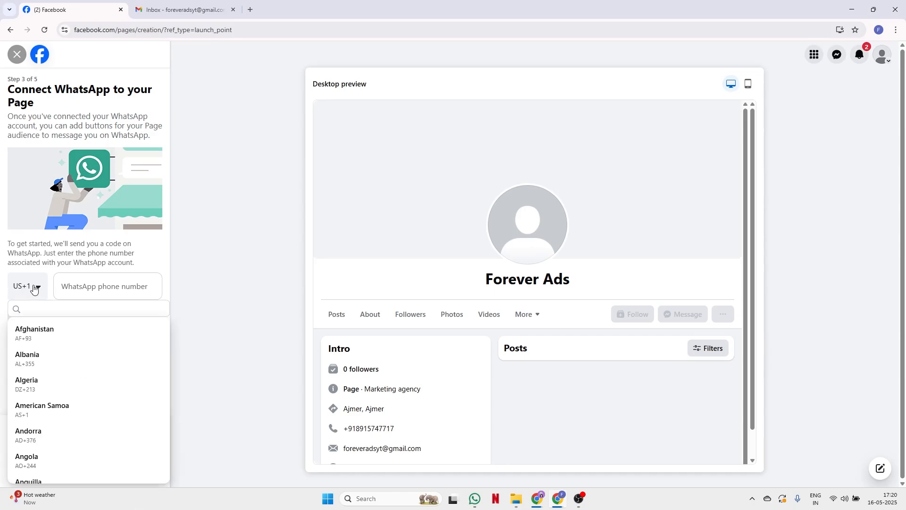
click(79, 282)
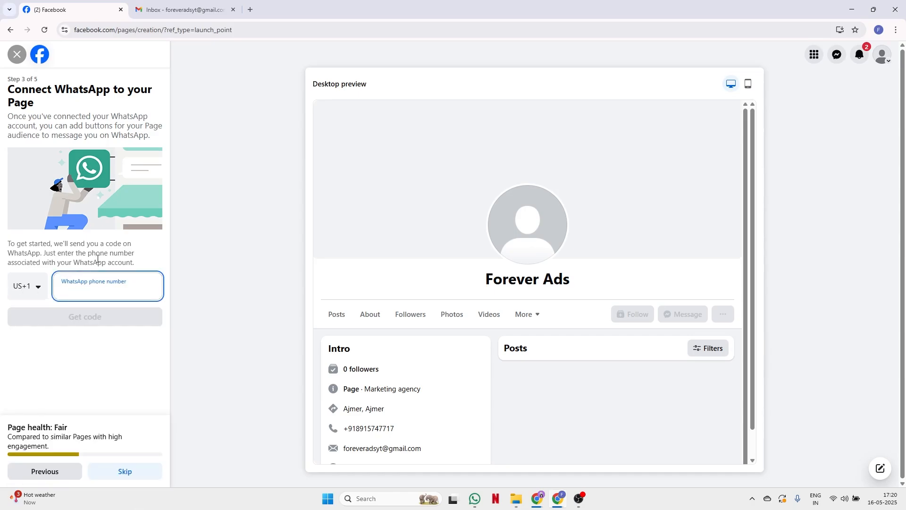
click(151, 260)
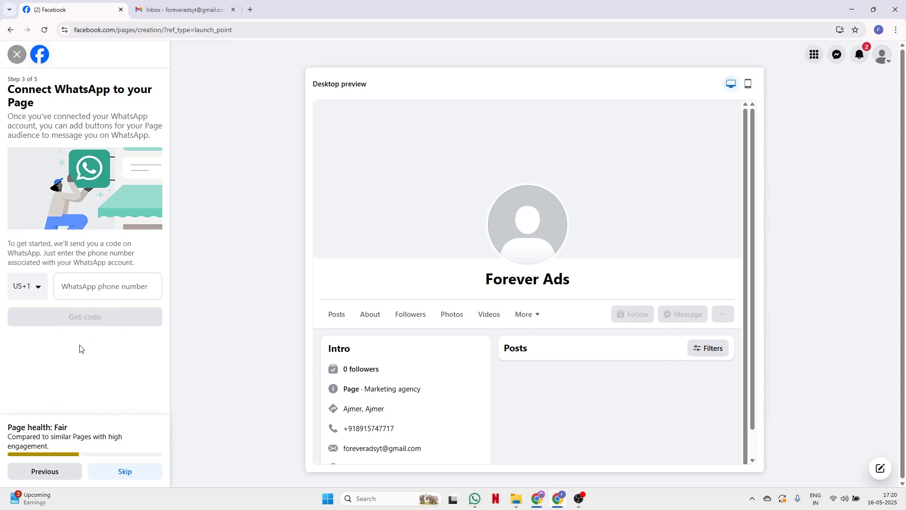
click(138, 476)
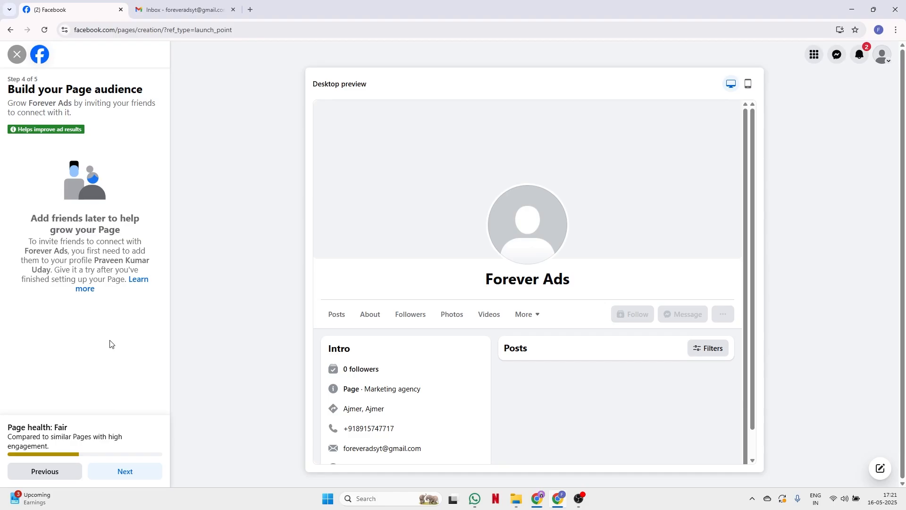
- Continue past Build your Page audience to the final Stay informed step
click(125, 472)
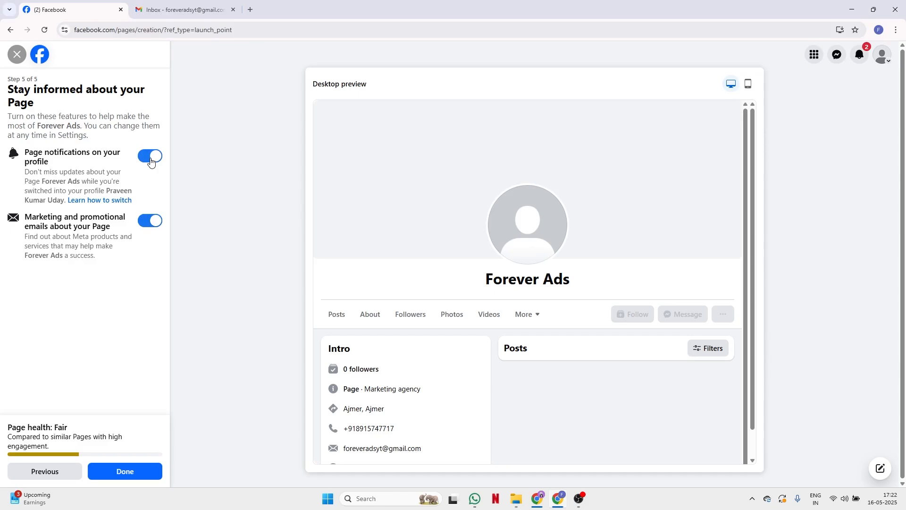
- Switch off profile Page notifications and marketing emails, then finish the Forever Ads Page setup
click(146, 160)
click(146, 225)
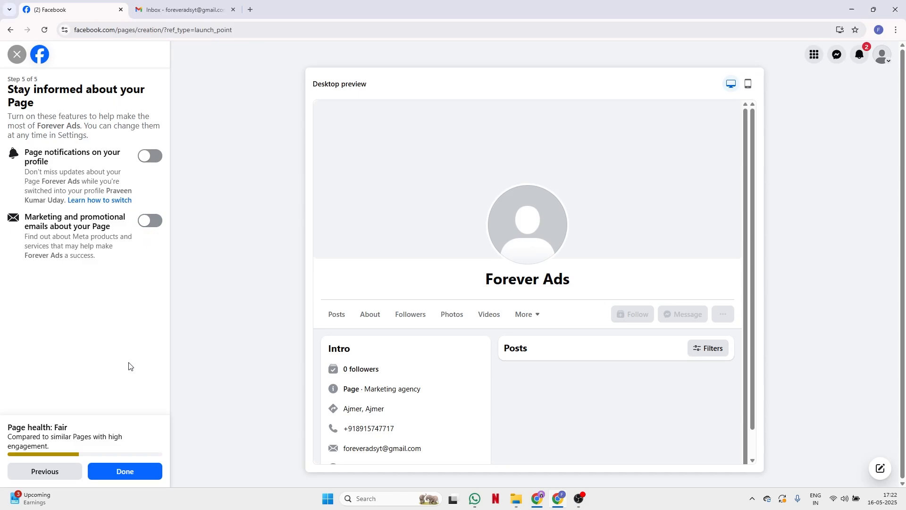
click(118, 475)
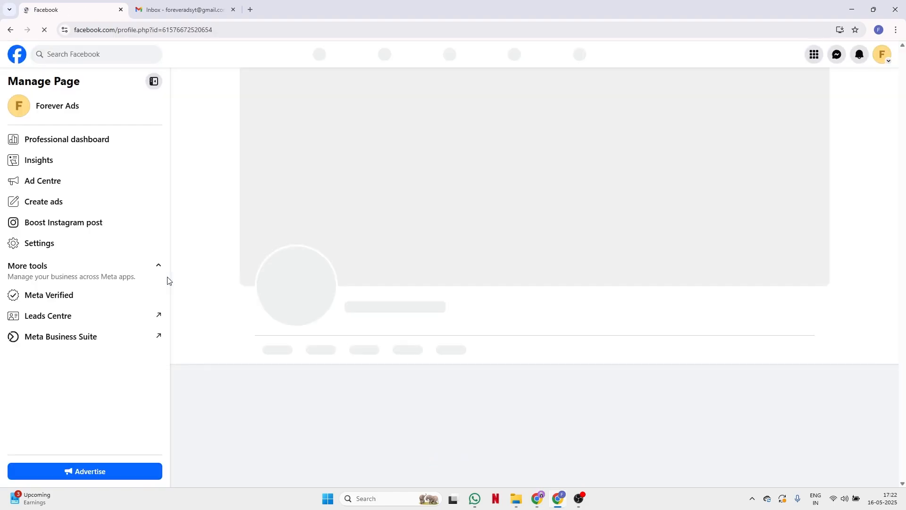
- Scroll the live Forever Ads Page and dismiss the 'Switched to Forever Ads' notice
scroll(513, 317, down, 7)
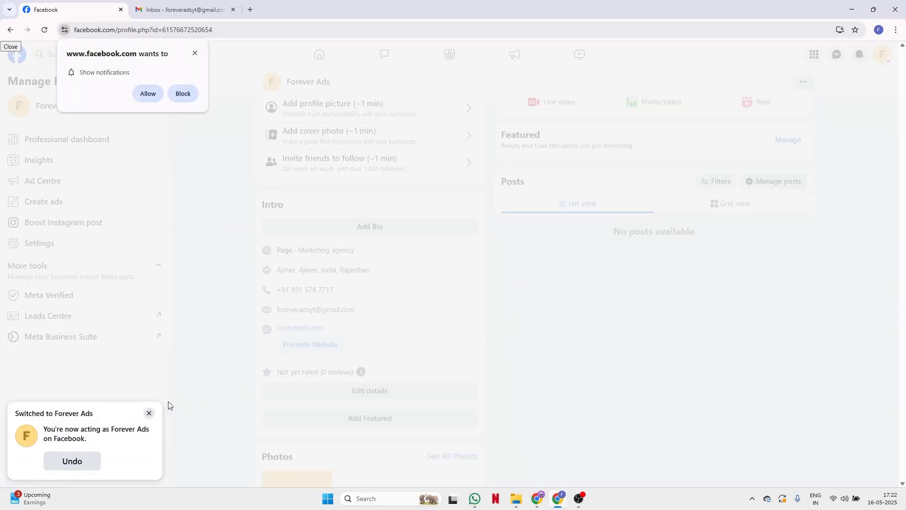
click(149, 415)
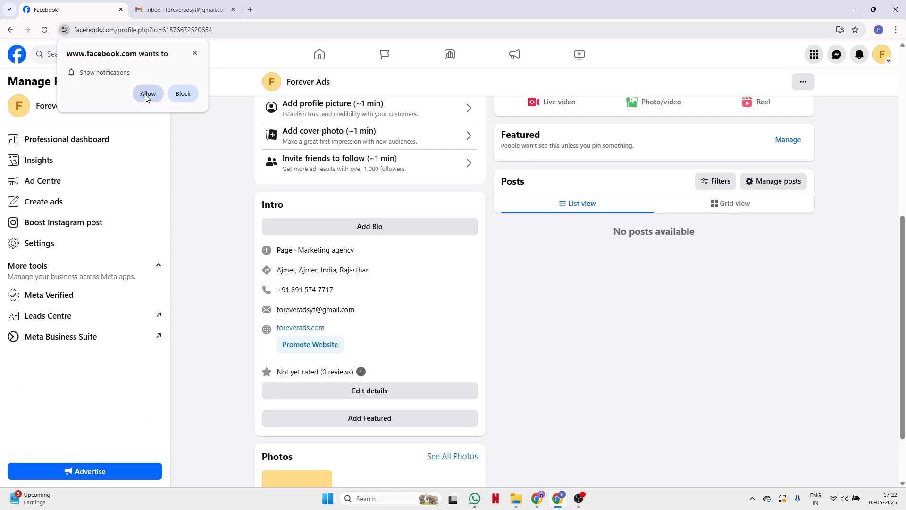
click(194, 53)
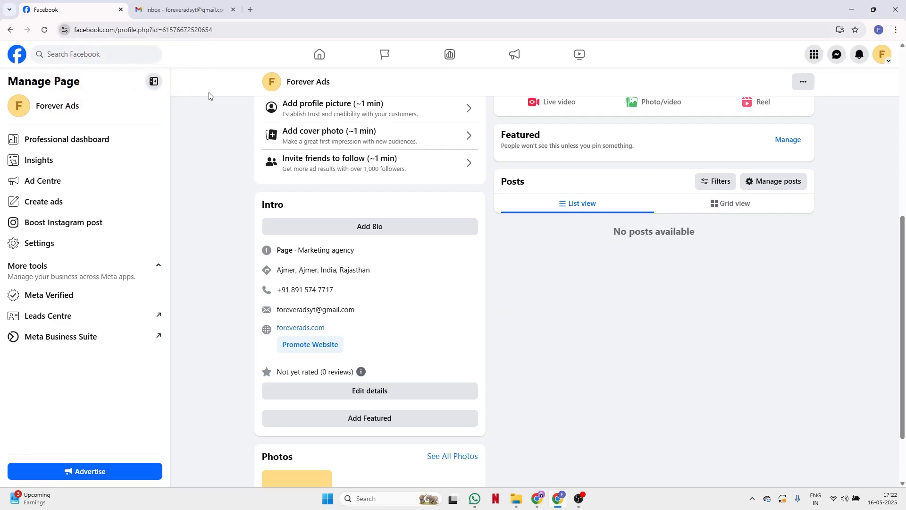
scroll(644, 407, up, 6)
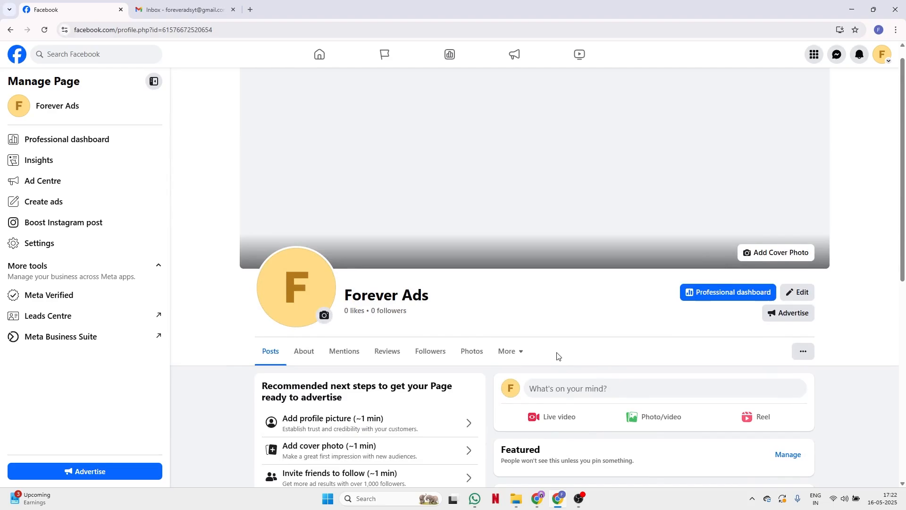
scroll(557, 356, down, 3)
scroll(557, 356, down, 3)
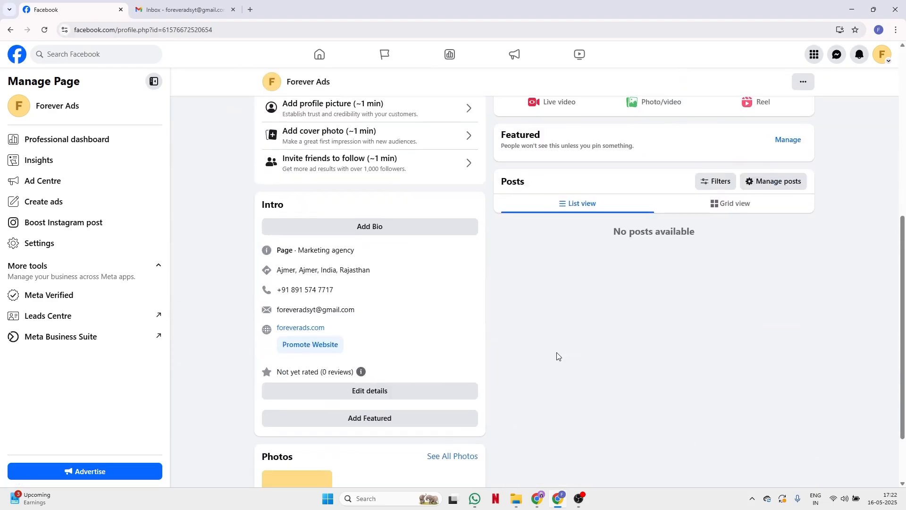
scroll(557, 357, down, 2)
scroll(557, 356, up, 8)
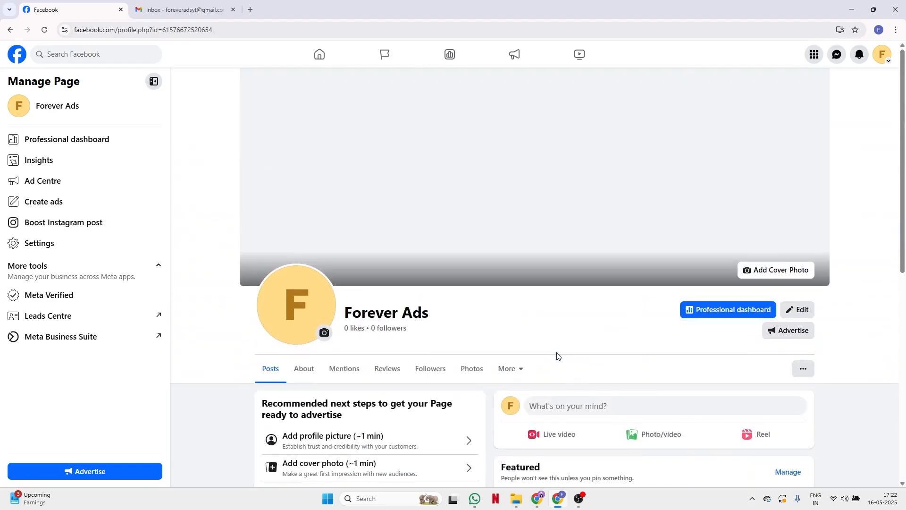